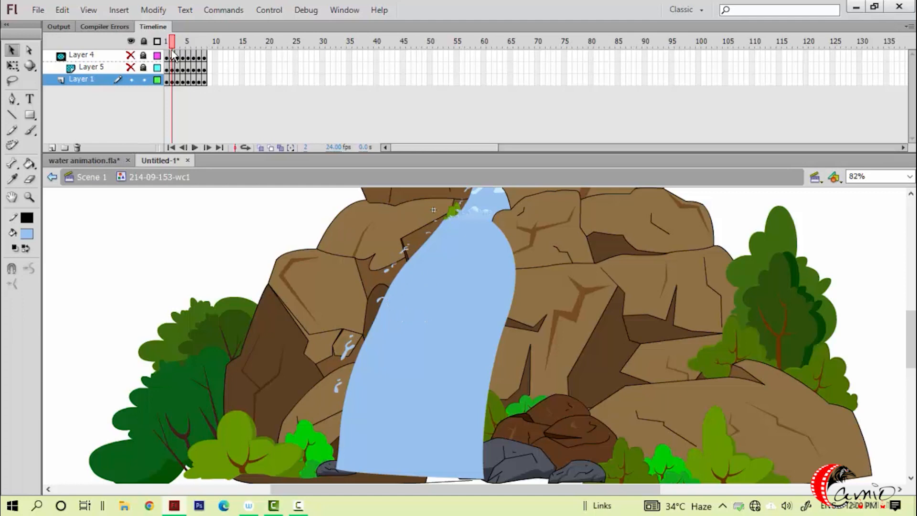
# Show Layers 4 and 5, then turn off the Layer 4 mask and unlock both layers.
pyautogui.moveTo(167, 49)
pyautogui.mouseDown()
pyautogui.moveTo(197, 52)
pyautogui.moveTo(171, 56)
pyautogui.mouseUp()
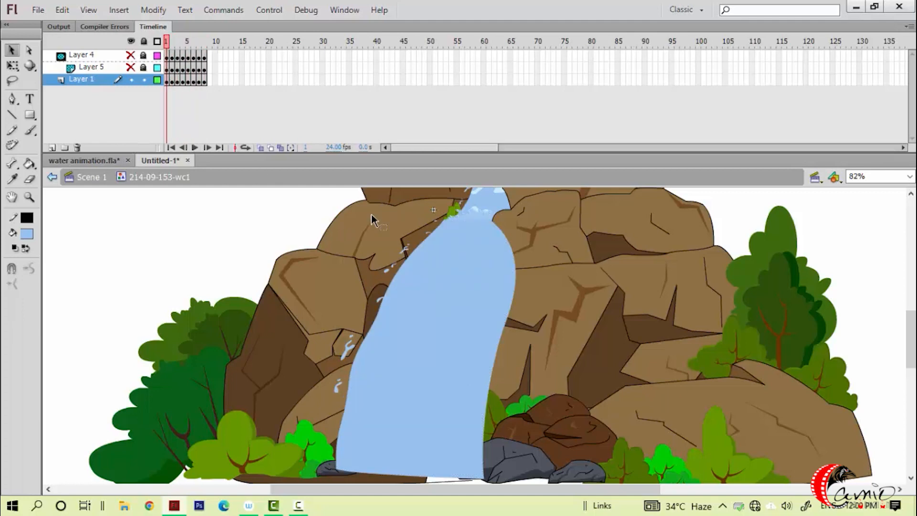
pyautogui.click(167, 82)
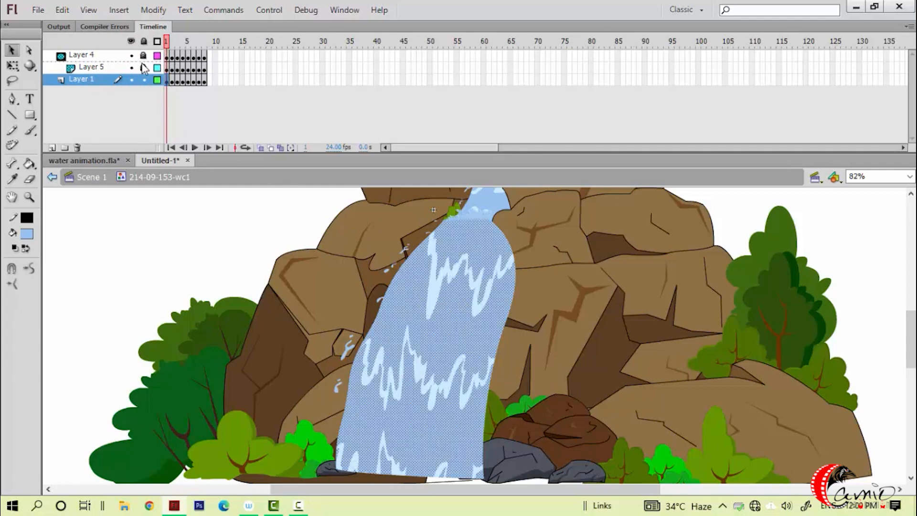
pyautogui.rightClick(99, 55)
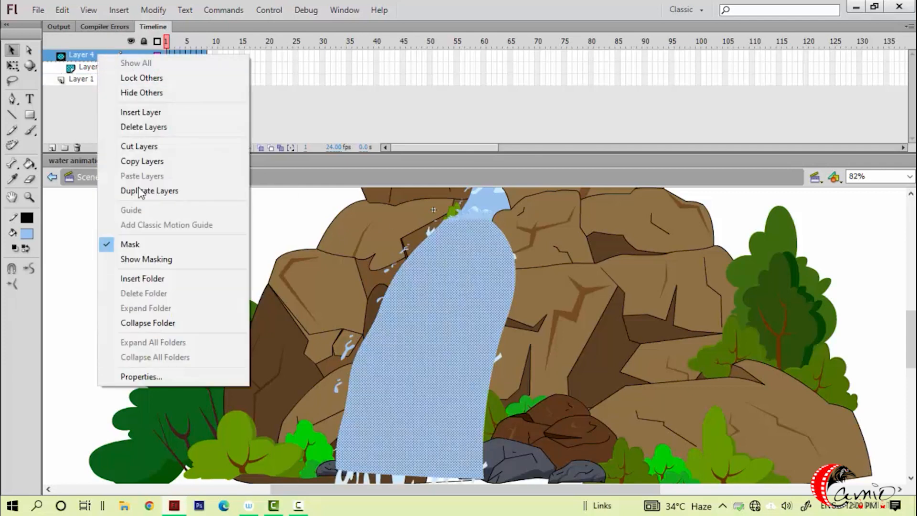
pyautogui.click(108, 244)
pyautogui.click(109, 264)
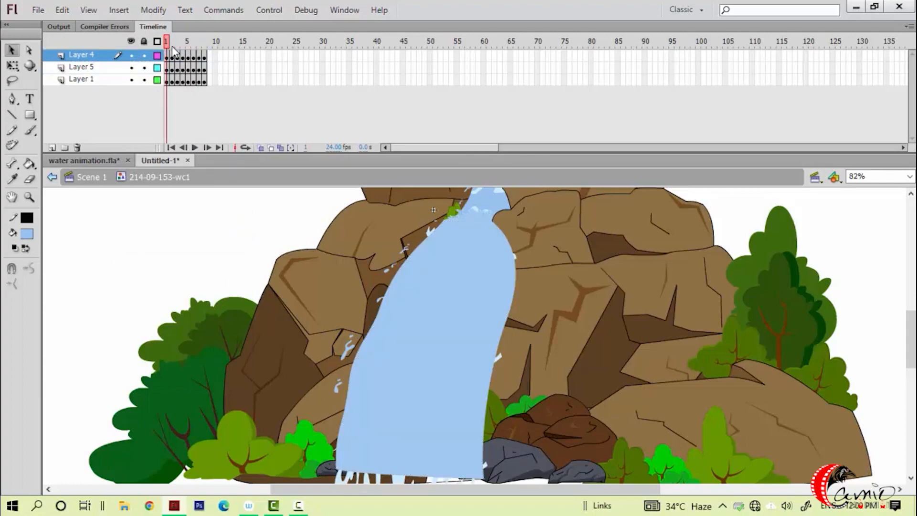
# Go through Layer 4's keyframes from frame 1 to frame 8 to examine the plain water shape used for masking.
pyautogui.click(168, 58)
pyautogui.click(174, 58)
pyautogui.click(182, 58)
pyautogui.click(188, 58)
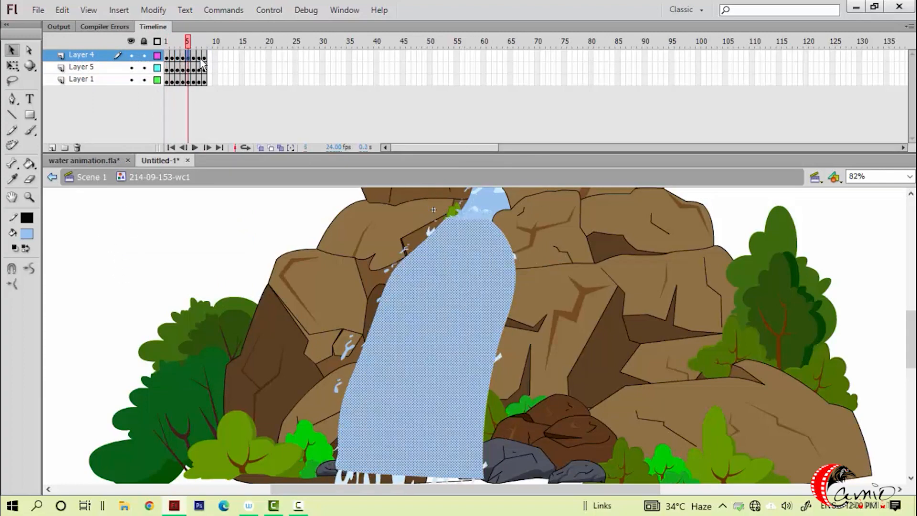
pyautogui.click(203, 58)
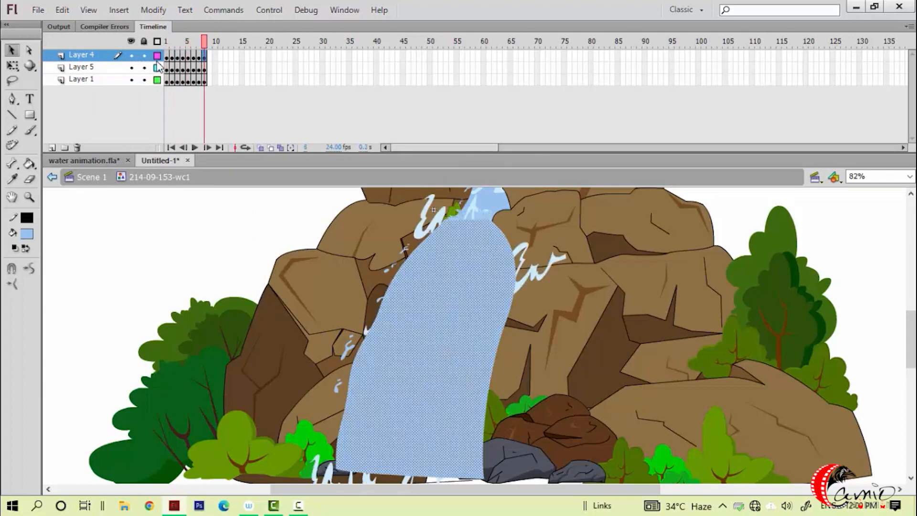
# Hide Layer 4 and step from frame 1 to frame 3 to examine the unmasked water streaks on Layer 5.
pyautogui.click(131, 56)
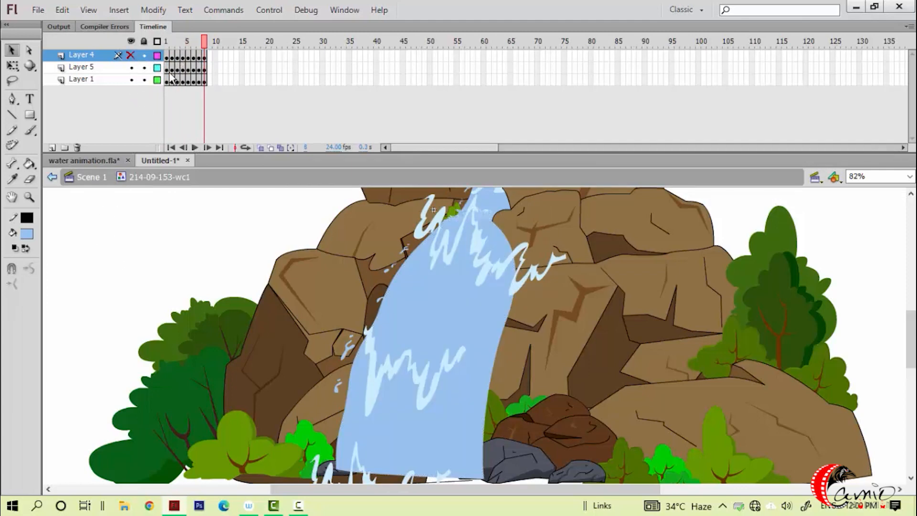
pyautogui.click(170, 147)
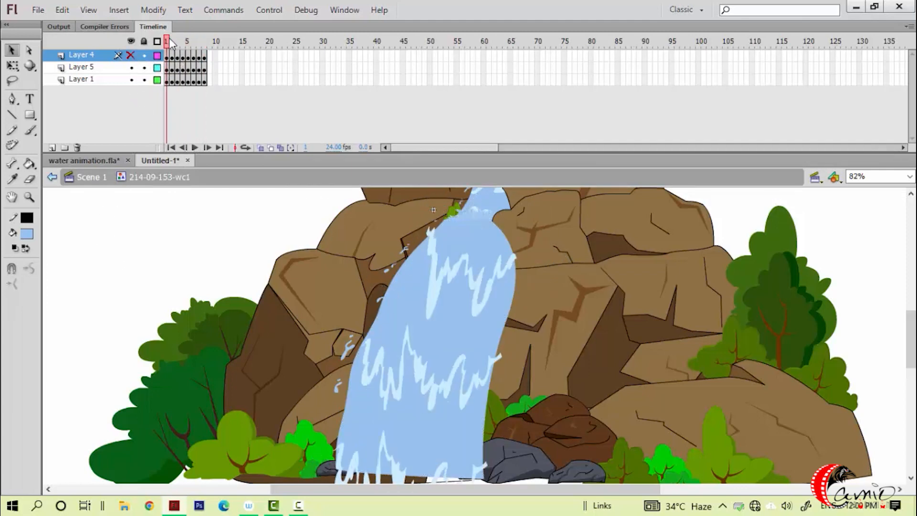
pyautogui.moveTo(170, 45)
pyautogui.mouseDown()
pyautogui.moveTo(220, 44)
pyautogui.moveTo(162, 46)
pyautogui.moveTo(177, 45)
pyautogui.mouseUp()
# Make Layer 4 visible again and set it as the mask over Layer 5.
pyautogui.click(131, 56)
pyautogui.click(86, 57)
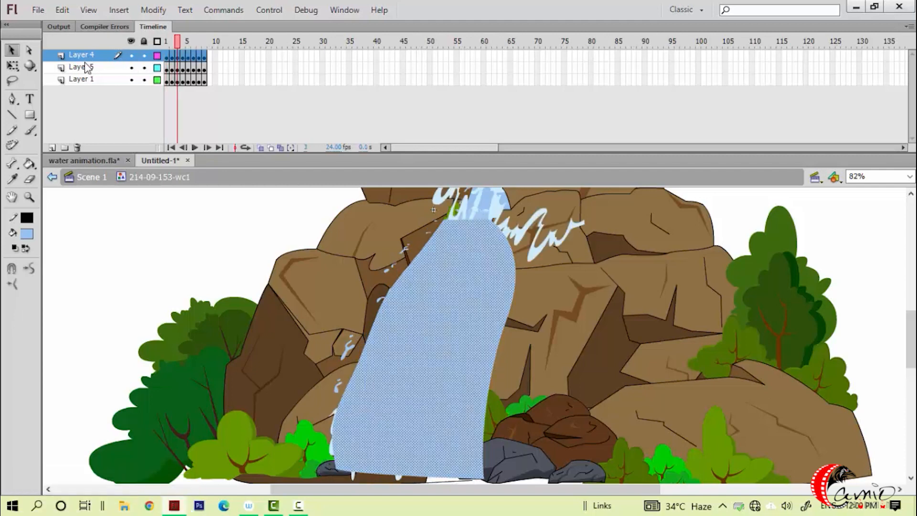
pyautogui.rightClick(95, 58)
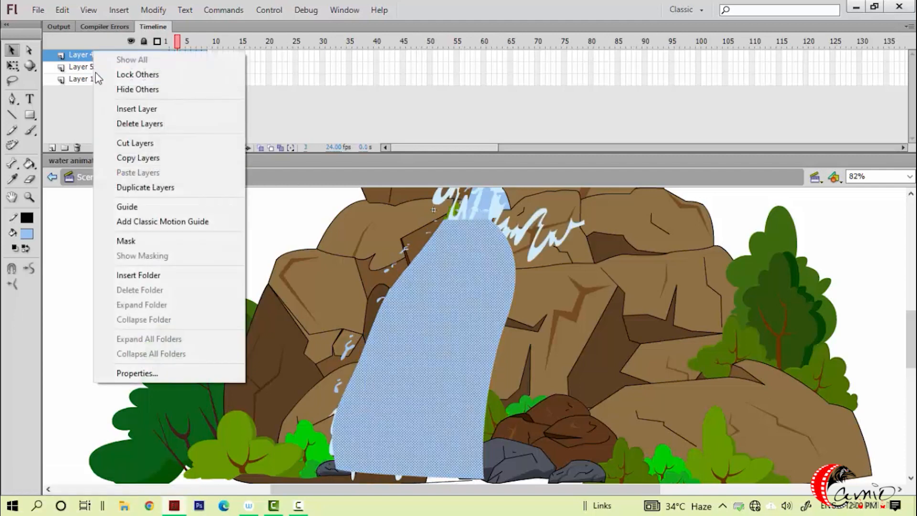
pyautogui.click(133, 243)
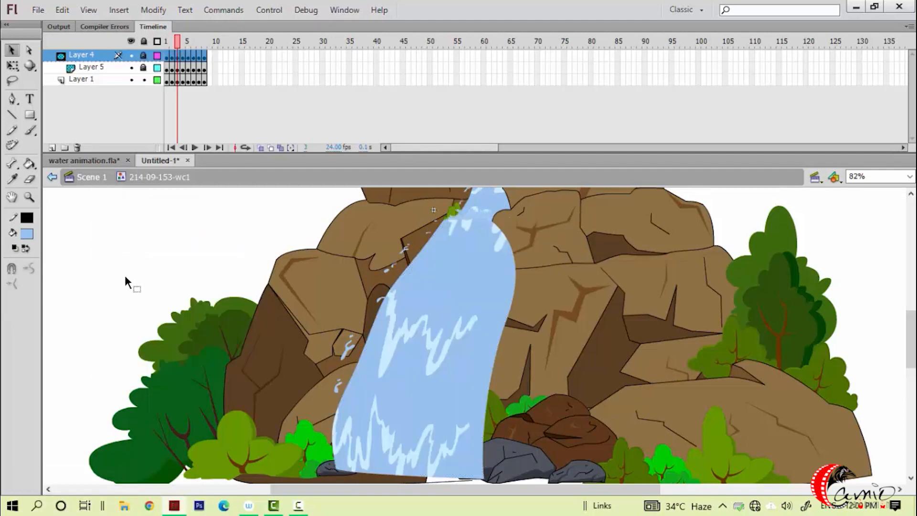
# Play the masked water loop from frame 1, then return to Scene 1 and play the whole scene.
pyautogui.click(170, 147)
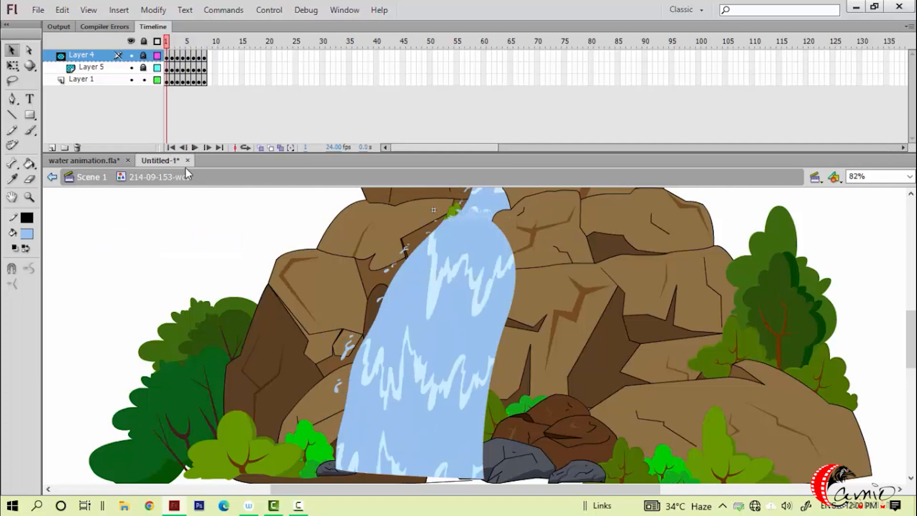
pyautogui.press('Return')
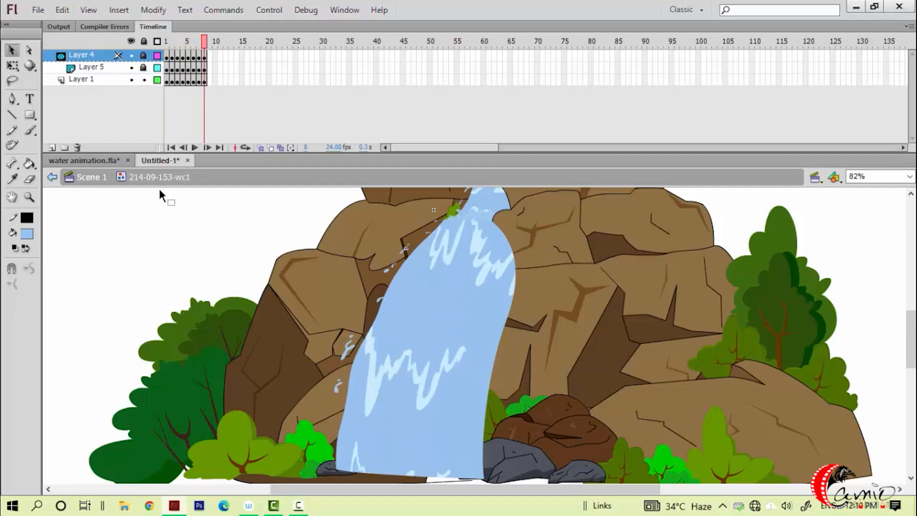
pyautogui.click(107, 180)
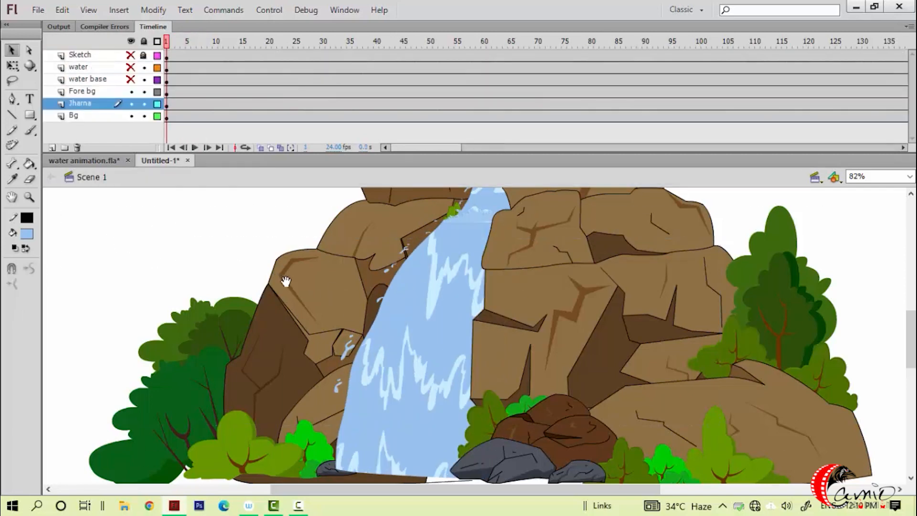
pyautogui.scroll(2, 527, 230)
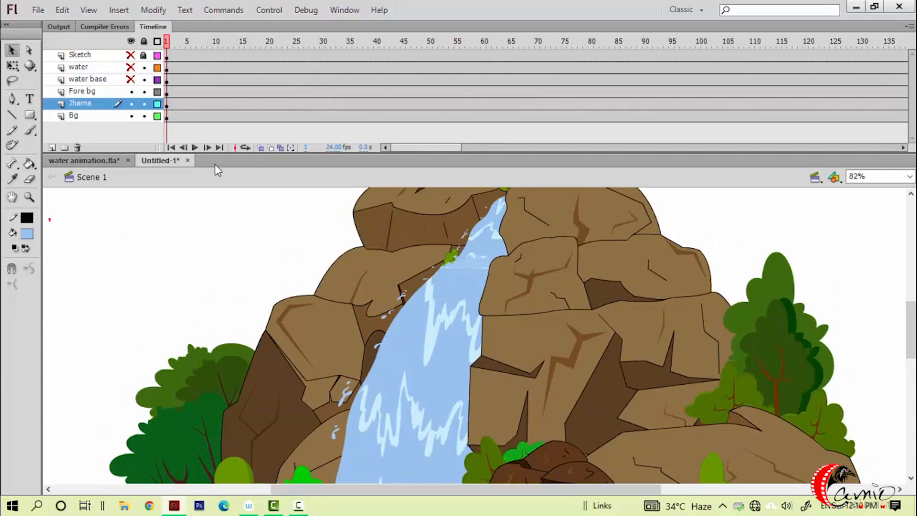
pyautogui.click(194, 147)
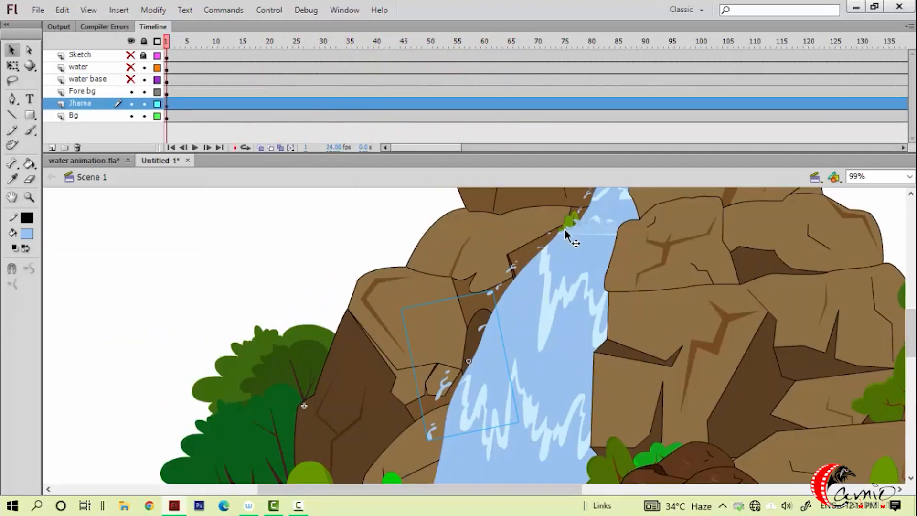
# Open the dg droplet symbol beside the waterfall and go through its group into the nested water copy symbol.
pyautogui.doubleClick(443, 387)
pyautogui.moveTo(173, 42)
pyautogui.mouseDown()
pyautogui.moveTo(278, 42)
pyautogui.moveTo(172, 42)
pyautogui.mouseUp()
pyautogui.doubleClick(481, 314)
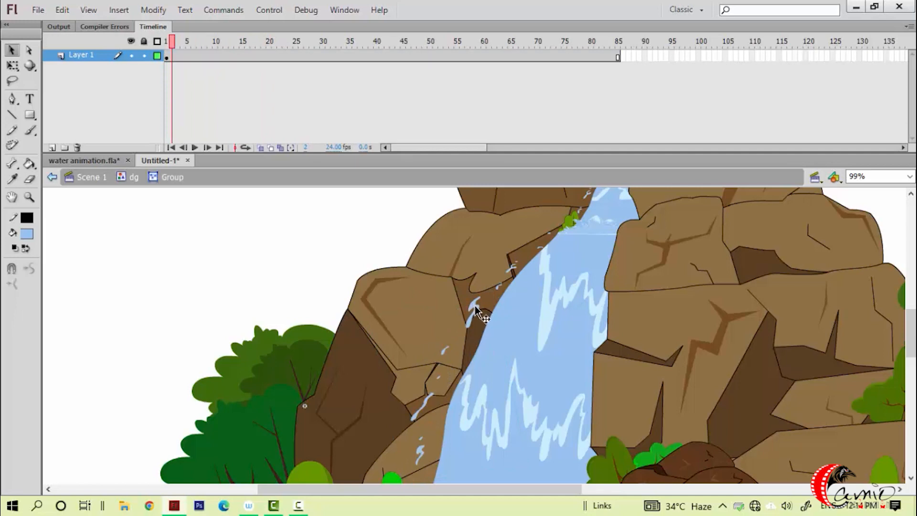
pyautogui.click(478, 310)
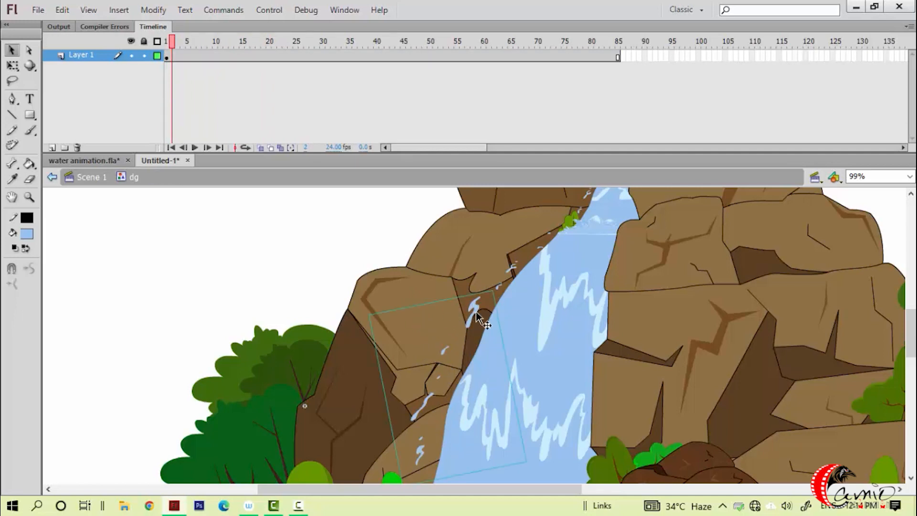
pyautogui.doubleClick(475, 303)
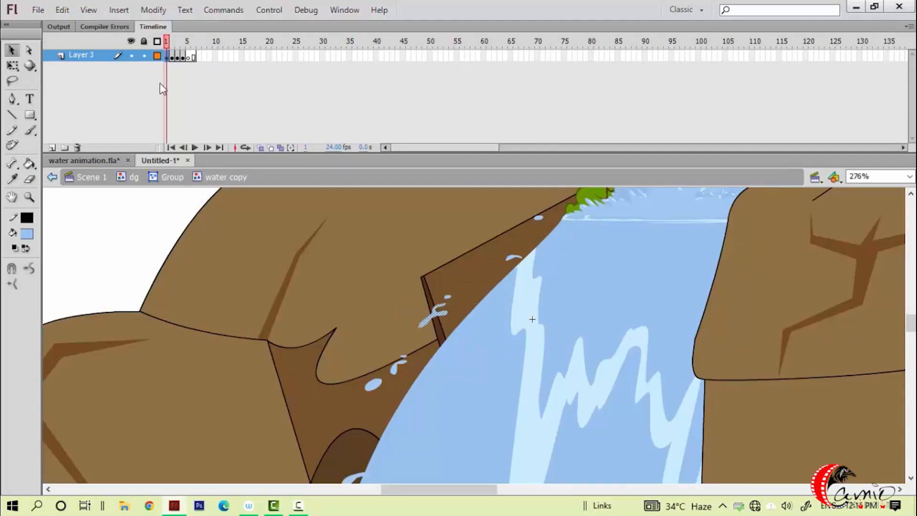
# Compare the droplet shapes in the first frames of water copy, then return to Scene 1.
pyautogui.click(133, 239)
pyautogui.click(174, 46)
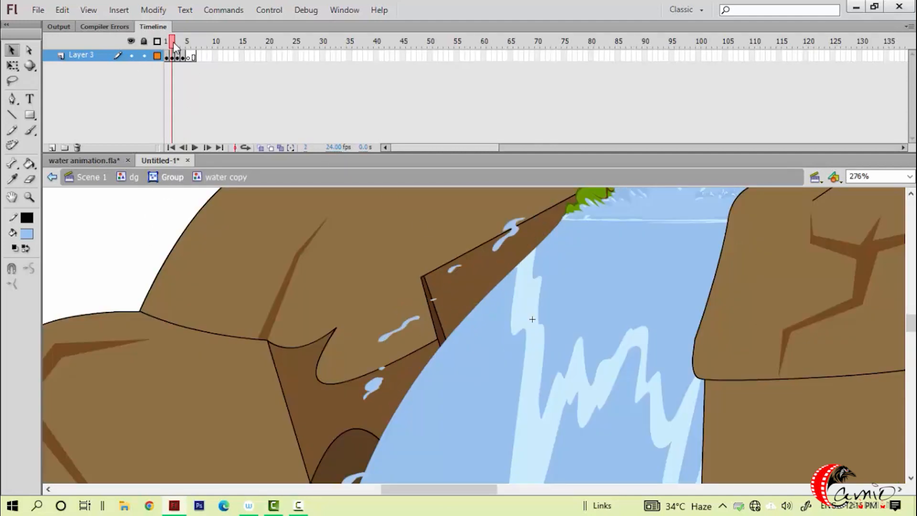
pyautogui.moveTo(175, 47)
pyautogui.mouseDown()
pyautogui.moveTo(192, 46)
pyautogui.moveTo(167, 43)
pyautogui.mouseUp()
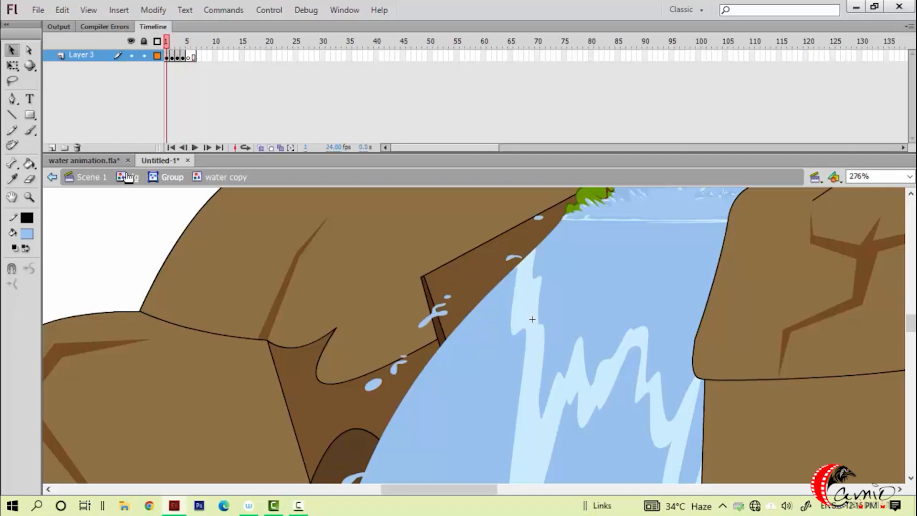
pyautogui.doubleClick(115, 242)
# Play the scene with the whole waterfall in view to examine the falling water and side droplets.
pyautogui.hotkey('ctrl', '-')
pyautogui.hotkey('ctrl', '-')
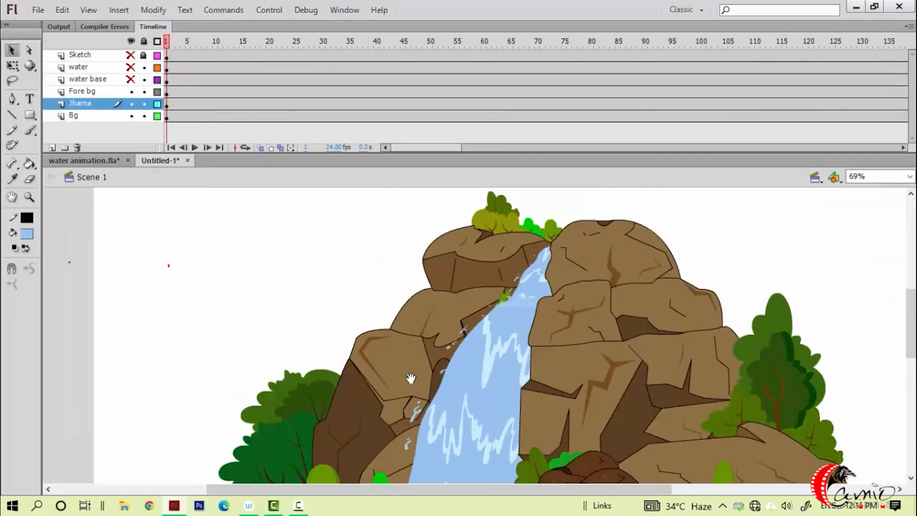
pyautogui.scroll(-3, 382, 316)
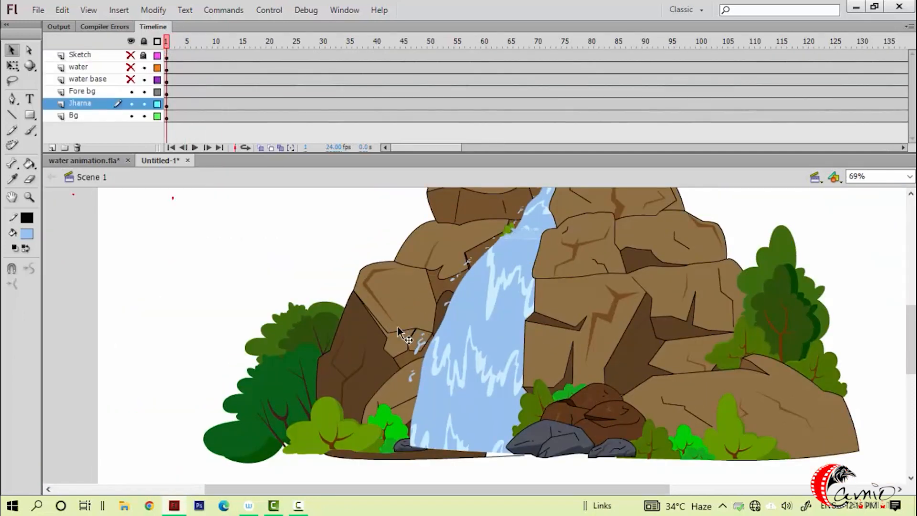
pyautogui.moveTo(320, 271); pyautogui.dragTo(315, 330)
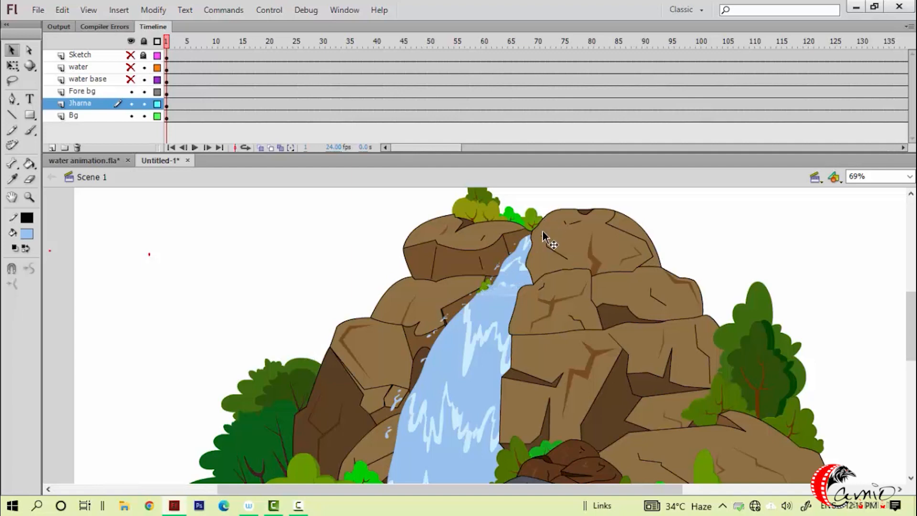
pyautogui.click(194, 148)
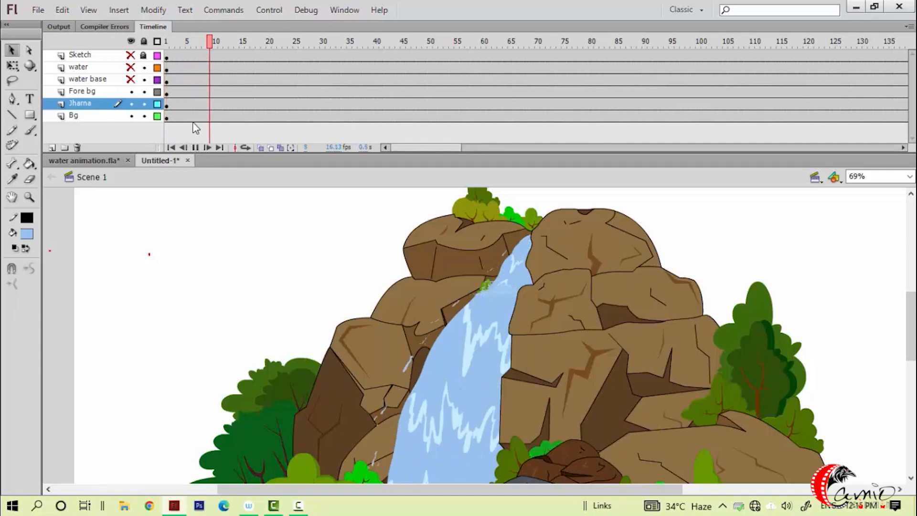
pyautogui.hotkey('ctrl', '-')
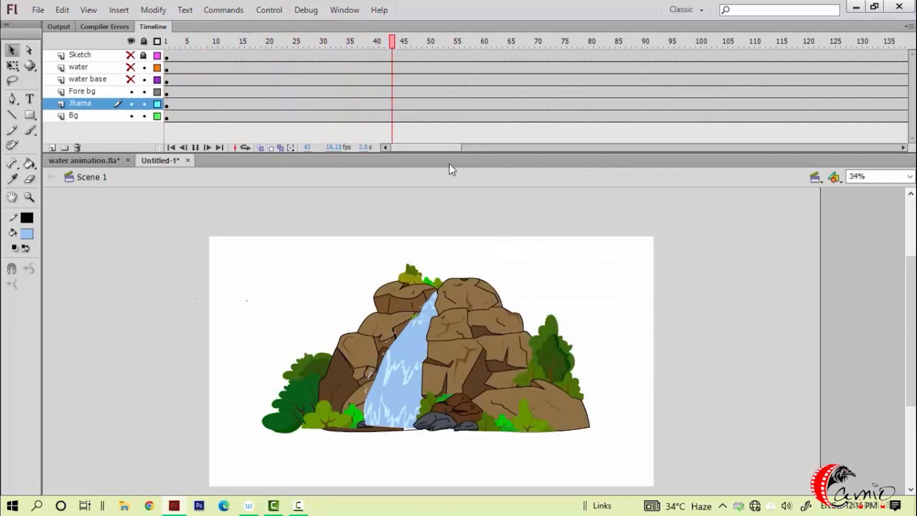
pyautogui.hotkey('ctrl', 'space')
pyautogui.moveTo(365, 248); pyautogui.dragTo(632, 467)
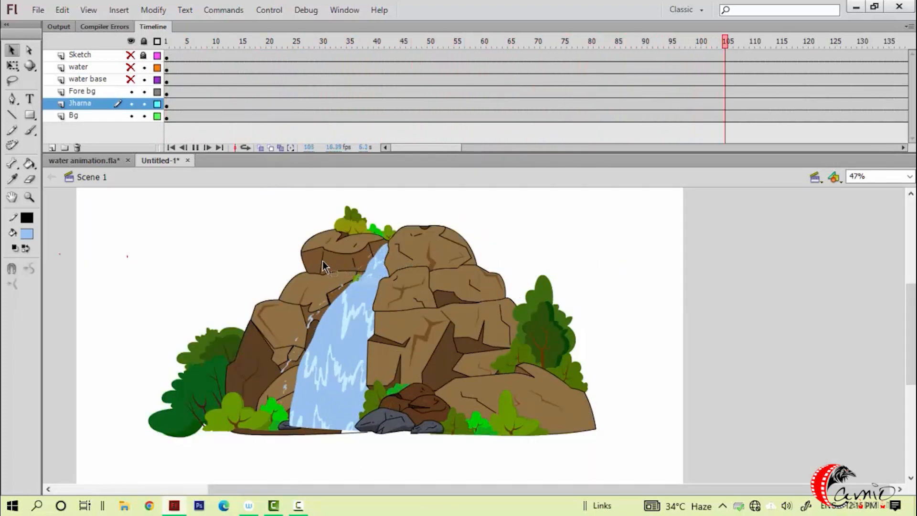
# Return to frame 1 and show the water layer at the waterfall's foot, keeping the water base layer hidden.
pyautogui.click(172, 147)
pyautogui.hotkey('ctrl', 'space')
pyautogui.moveTo(284, 223); pyautogui.dragTo(527, 420)
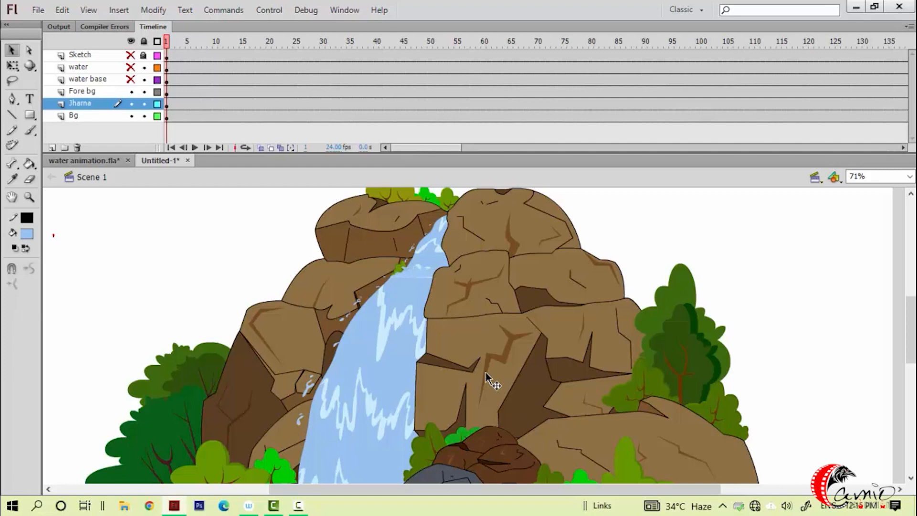
pyautogui.press('space')
pyautogui.moveTo(254, 338); pyautogui.dragTo(271, 221)
pyautogui.hotkey('ctrl', 'space')
pyautogui.moveTo(318, 303); pyautogui.dragTo(442, 415)
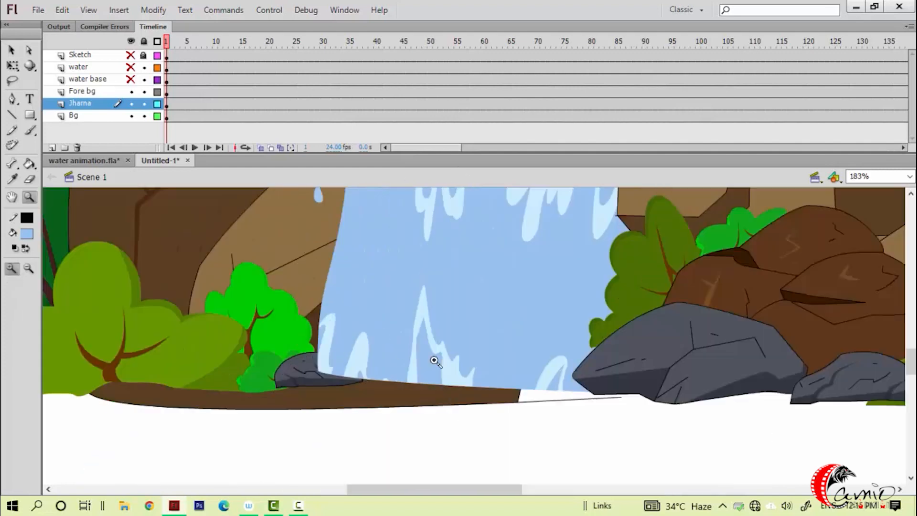
pyautogui.click(131, 79)
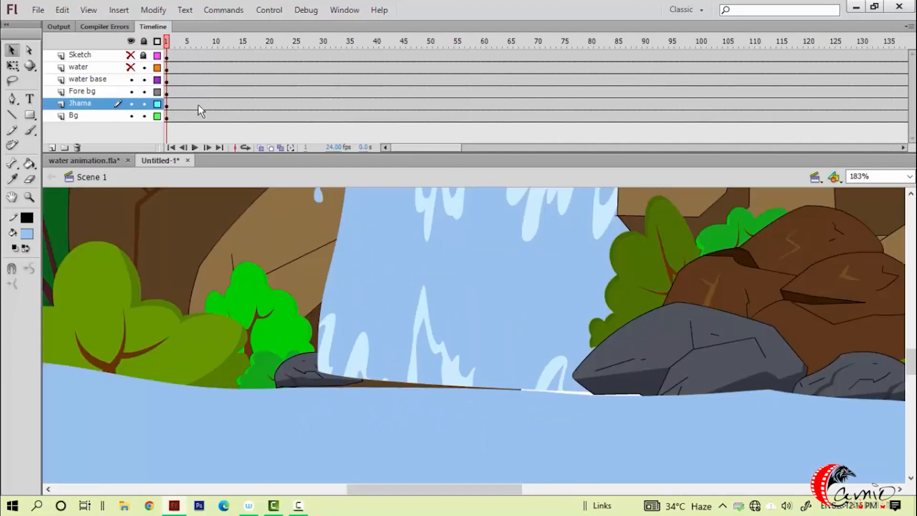
pyautogui.click(133, 68)
pyautogui.click(132, 80)
# Open the splash symbol 214-09-75-ccc at the waterfall's foot and enter its nested 214-09-75-c2 symbol.
pyautogui.click(496, 386)
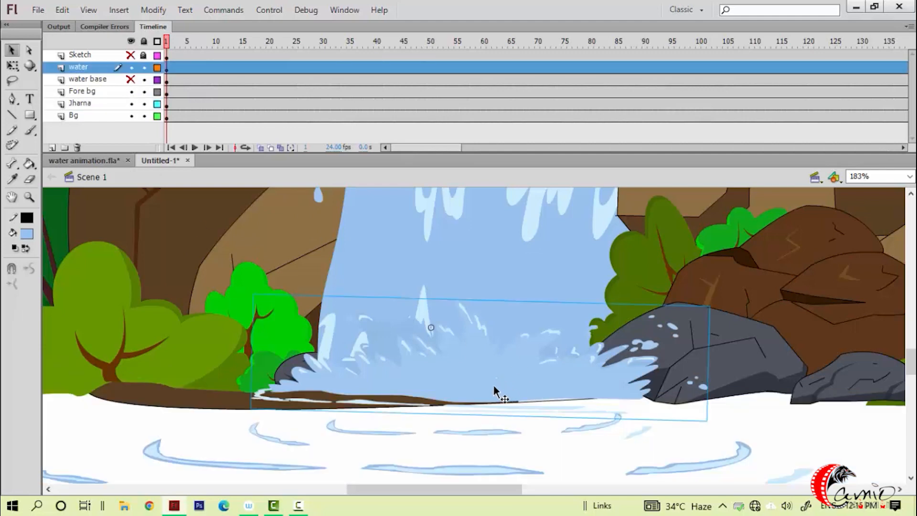
pyautogui.hotkey('ctrl', '-')
pyautogui.moveTo(467, 399); pyautogui.dragTo(461, 412)
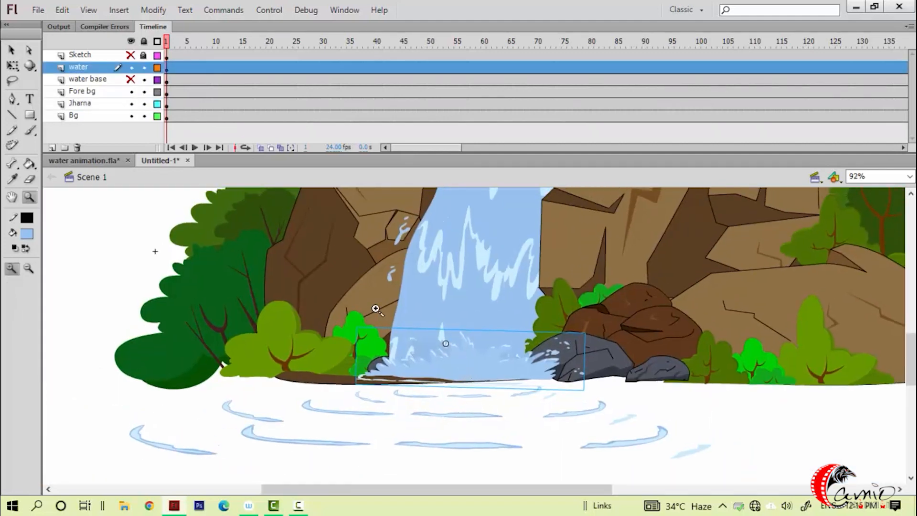
pyautogui.moveTo(382, 303); pyautogui.dragTo(551, 410)
pyautogui.press('v')
pyautogui.doubleClick(468, 395)
pyautogui.press('Return')
pyautogui.scroll(1, 453, 415)
pyautogui.doubleClick(471, 400)
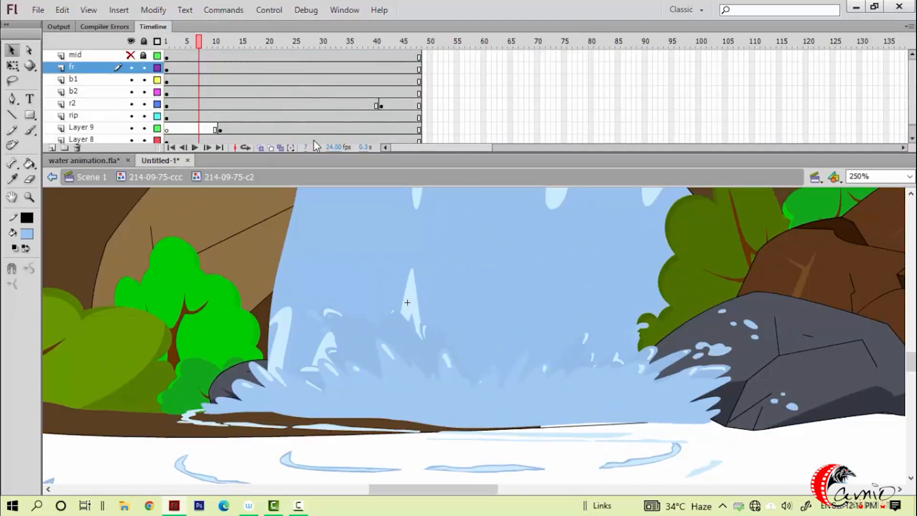
# Return to frame 1 and enter the front splash's nested symbol 214-09-75-c3 from the fr layer.
pyautogui.moveTo(198, 45); pyautogui.dragTo(160, 60)
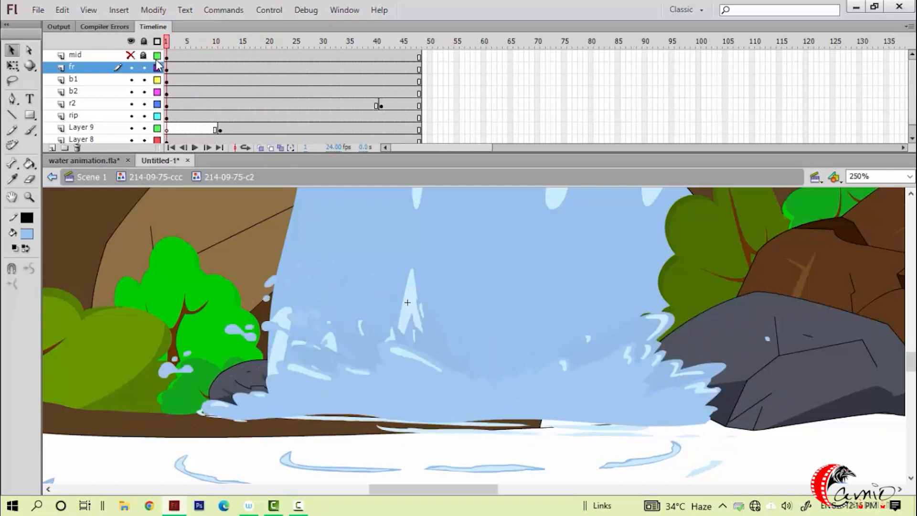
pyautogui.click(378, 391)
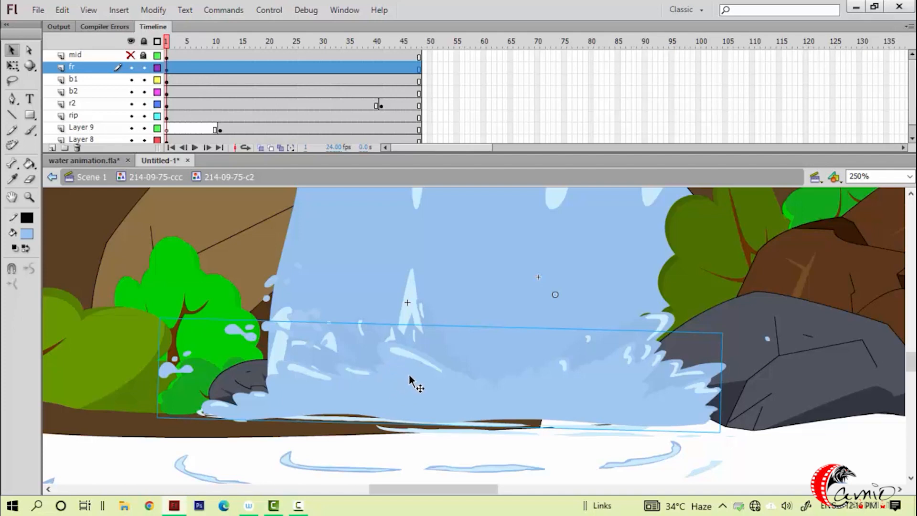
pyautogui.hotkey('ctrl', '-')
pyautogui.press('z')
pyautogui.moveTo(625, 433); pyautogui.dragTo(625, 433)
pyautogui.press('v')
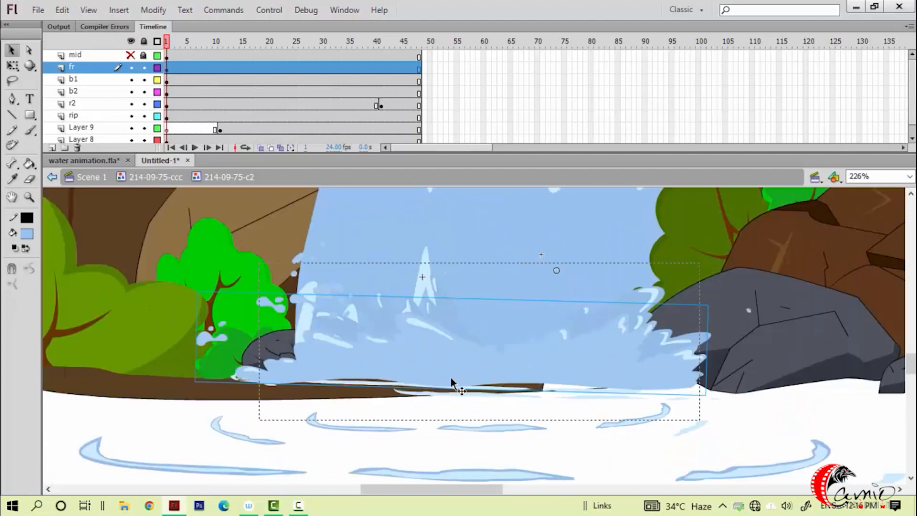
pyautogui.doubleClick(446, 381)
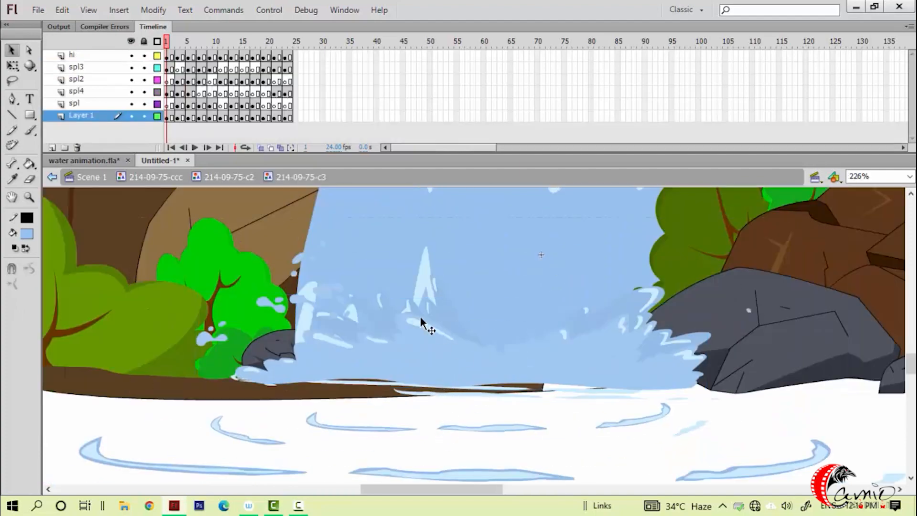
# Hide the hi, spl3, spl2, spl4 and spl layers, and toggle Layer 1's visibility to isolate the base splash.
pyautogui.moveTo(168, 43); pyautogui.dragTo(132, 104)
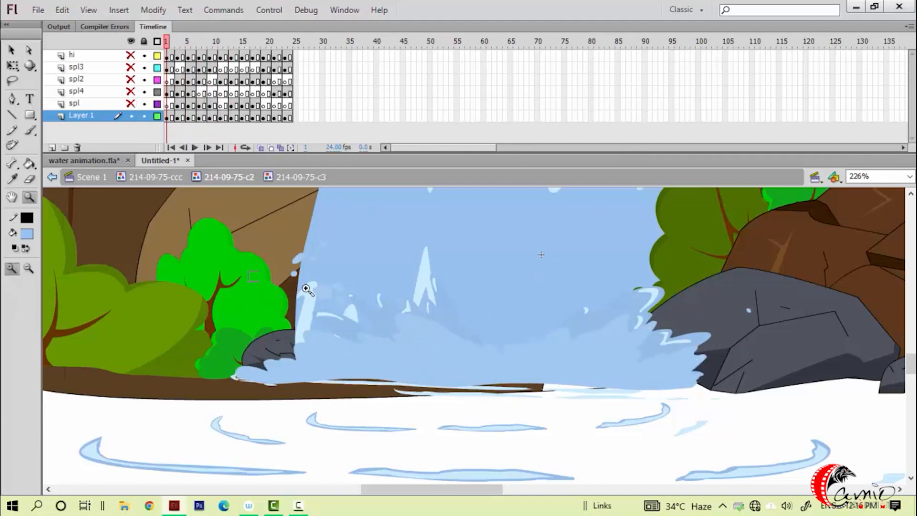
pyautogui.scroll(2, 478, 422)
pyautogui.click(130, 116)
pyautogui.click(131, 116)
# Hide layers b1 through Layer 8 in 214-09-75-c2 and reopen the front splash symbol 214-09-75-c3.
pyautogui.click(241, 184)
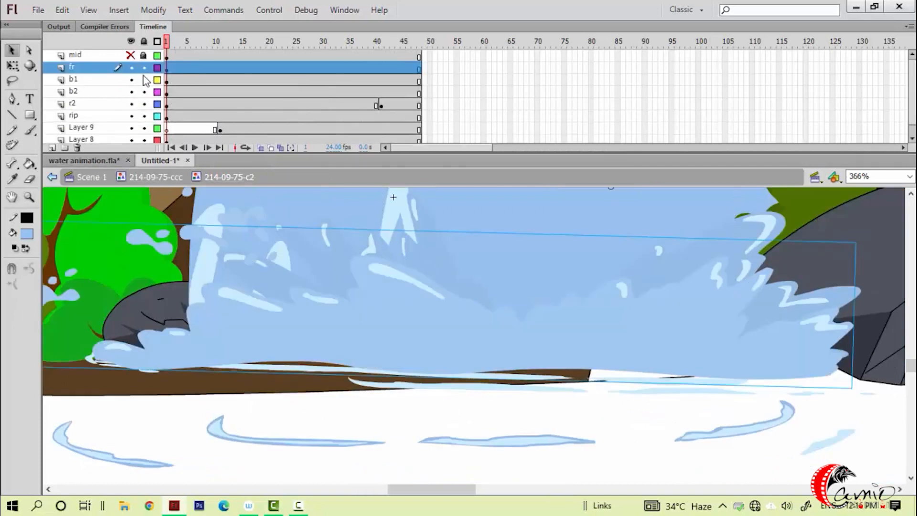
pyautogui.moveTo(131, 79); pyautogui.dragTo(132, 157)
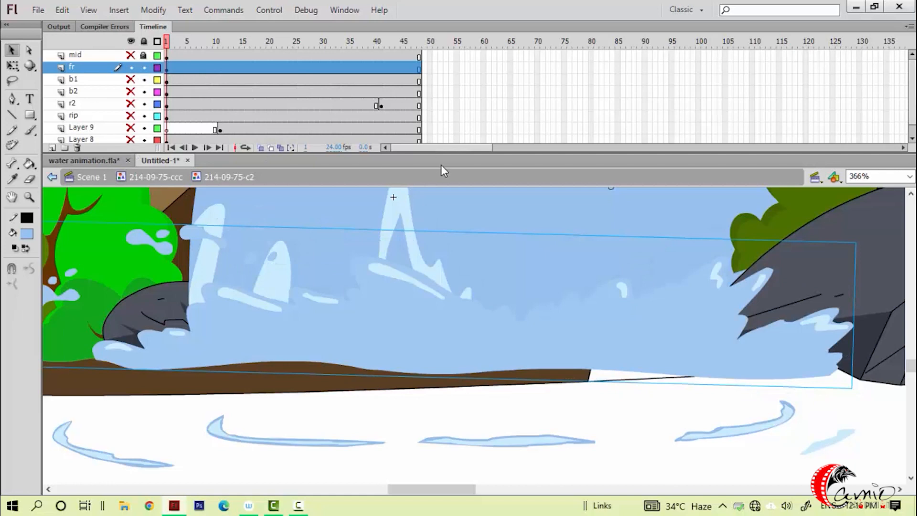
pyautogui.moveTo(439, 152)
pyautogui.mouseDown()
pyautogui.moveTo(444, 197)
pyautogui.moveTo(439, 147)
pyautogui.mouseUp()
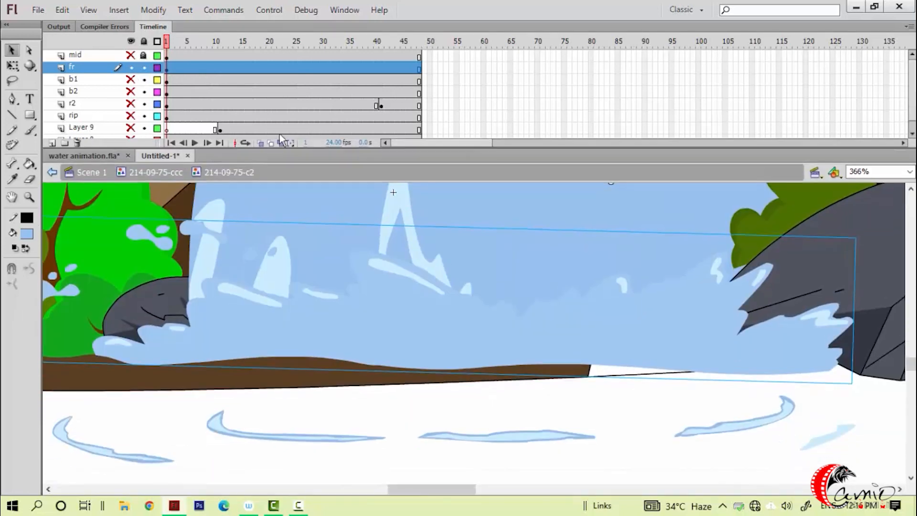
pyautogui.doubleClick(347, 353)
# Examine the base splash shape on Layer 1 by selecting it and switching its outline display on and off.
pyautogui.click(335, 331)
pyautogui.moveTo(299, 385); pyautogui.dragTo(296, 415)
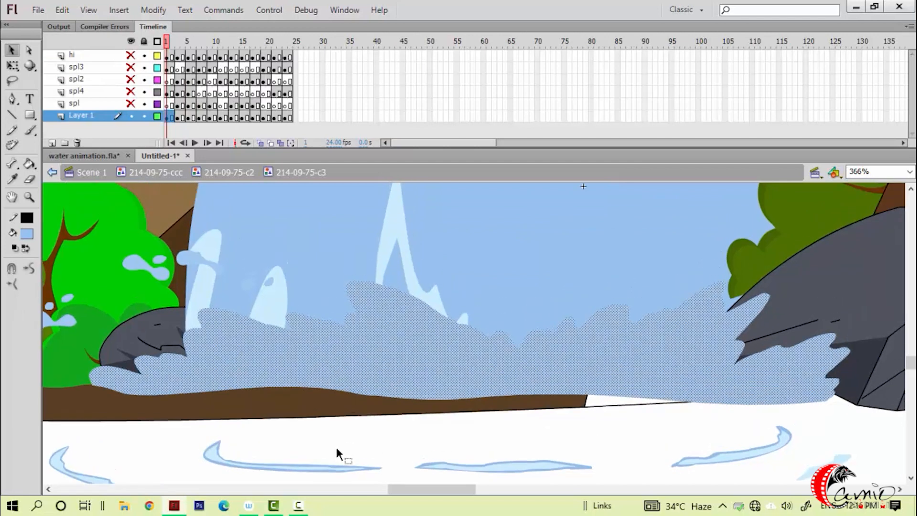
pyautogui.click(335, 445)
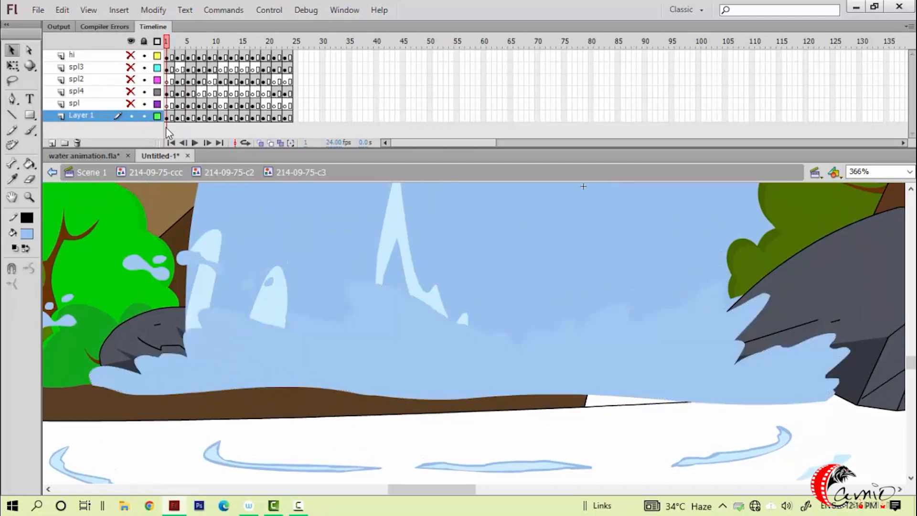
pyautogui.click(157, 116)
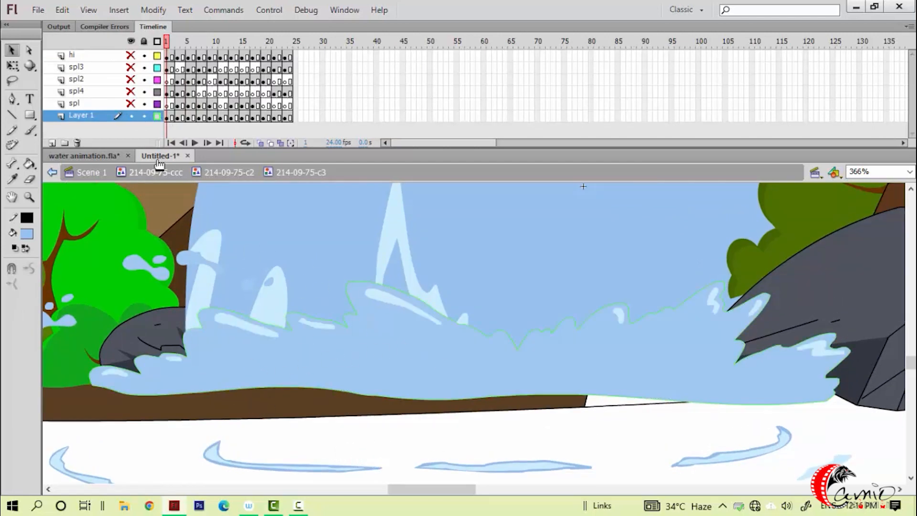
pyautogui.click(157, 116)
# Show the spl layer and compare its splash shapes with the base splash on frames 1, 3 and 5.
pyautogui.click(130, 103)
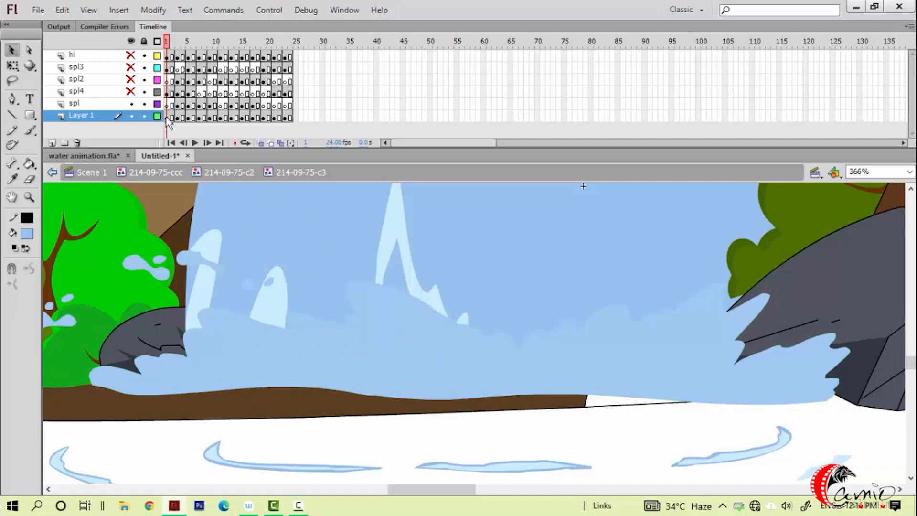
pyautogui.moveTo(165, 43); pyautogui.dragTo(180, 46)
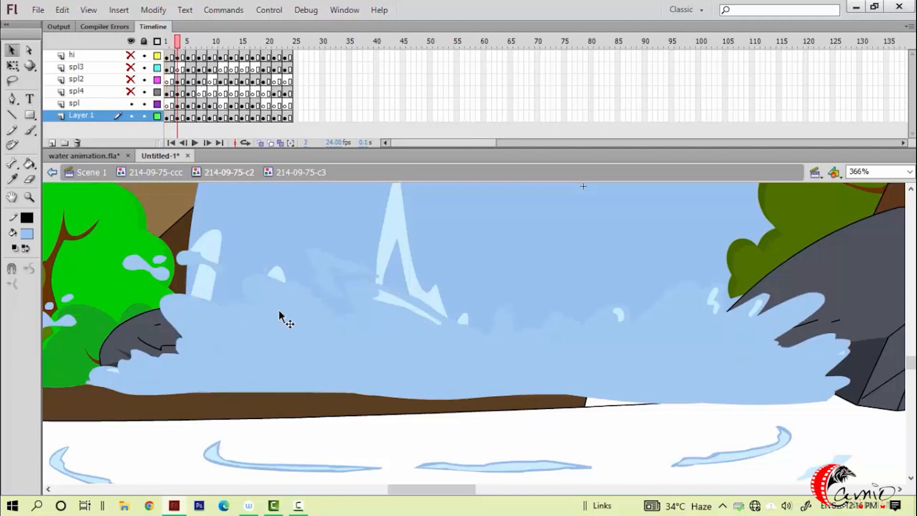
pyautogui.moveTo(225, 410); pyautogui.dragTo(302, 424)
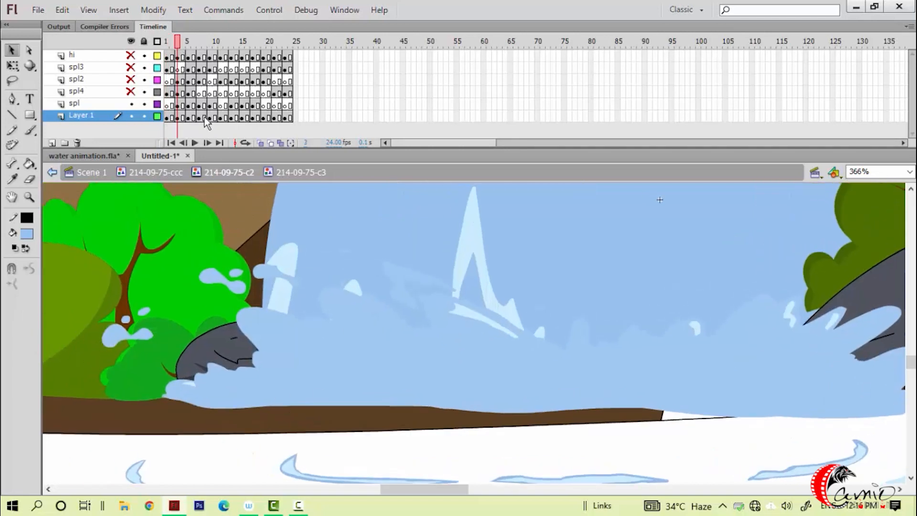
pyautogui.click(188, 105)
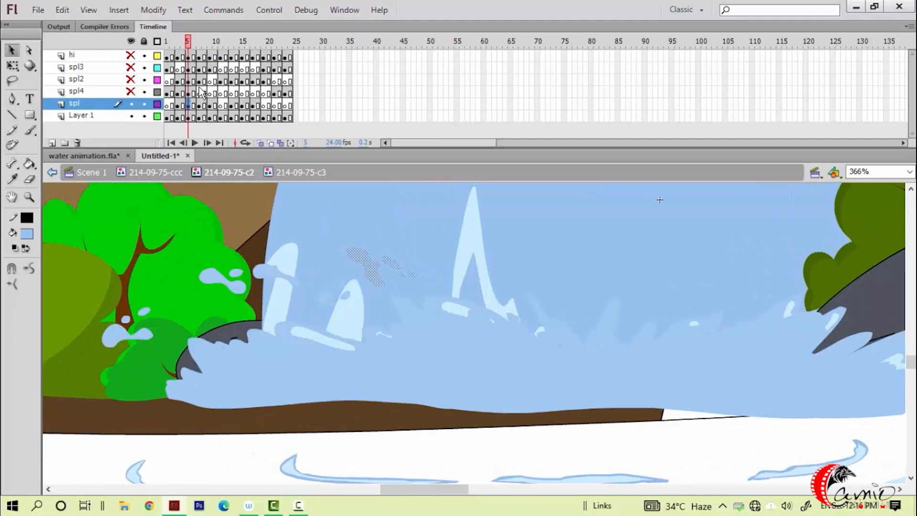
# Show the remaining splash layers and examine the highlights on the hi layer, ending on frame 1.
pyautogui.moveTo(191, 38); pyautogui.dragTo(148, 68)
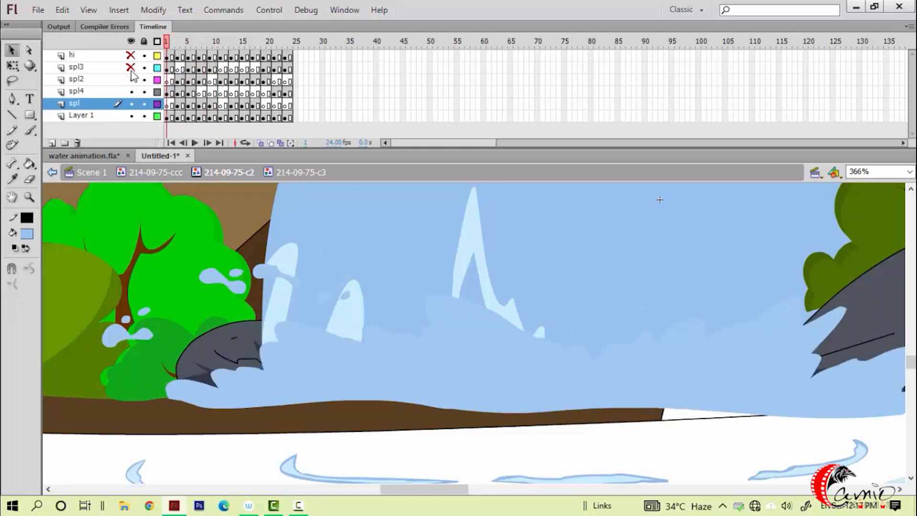
pyautogui.click(132, 55)
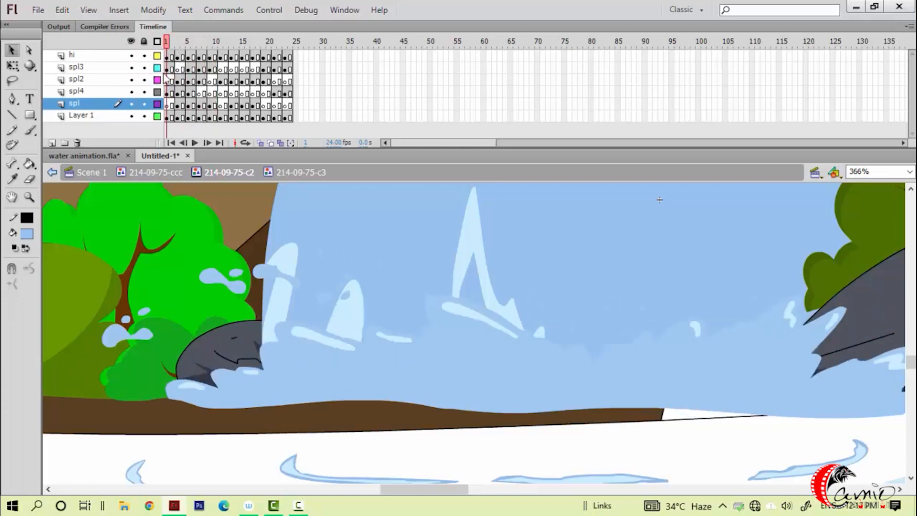
pyautogui.click(456, 311)
pyautogui.moveTo(177, 45)
pyautogui.mouseDown()
pyautogui.moveTo(239, 43)
pyautogui.moveTo(169, 51)
pyautogui.mouseUp()
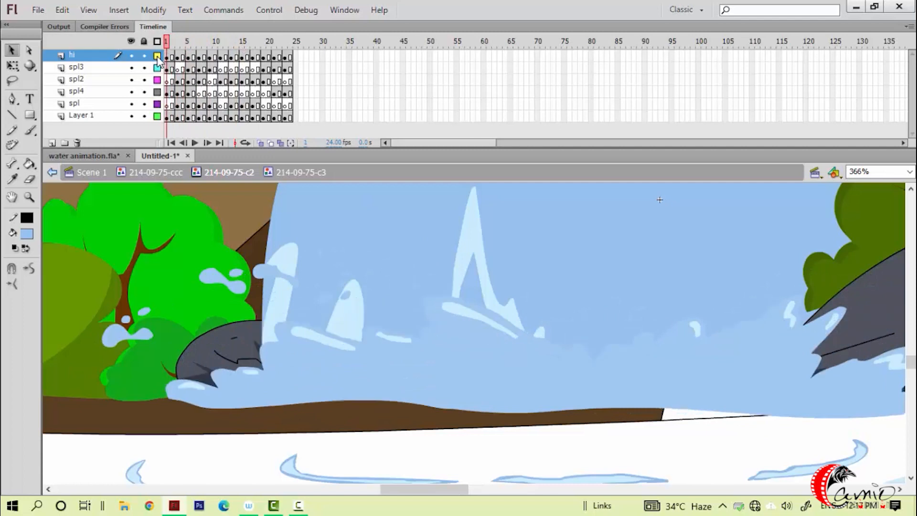
# Reopen symbol 214-09-75-c3 from 214-09-75-c2, add a new layer above hi and hide all the other layers.
pyautogui.click(228, 171)
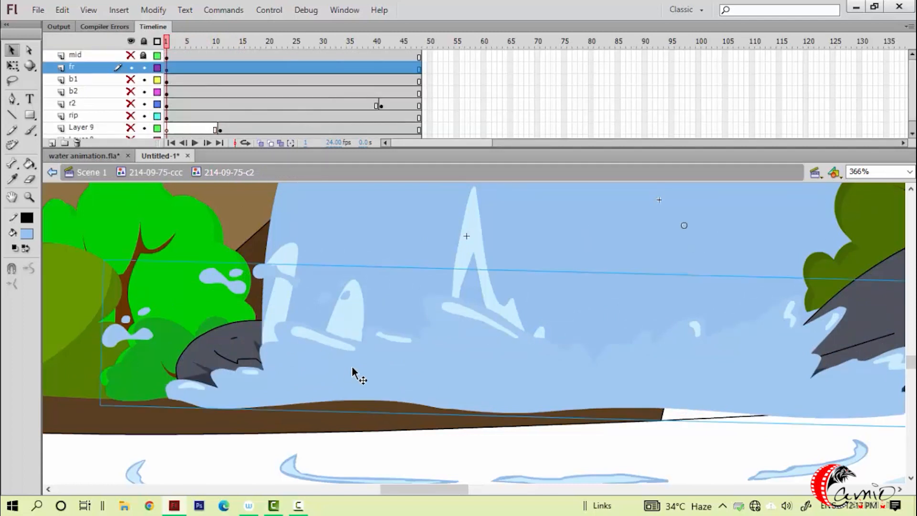
pyautogui.doubleClick(260, 320)
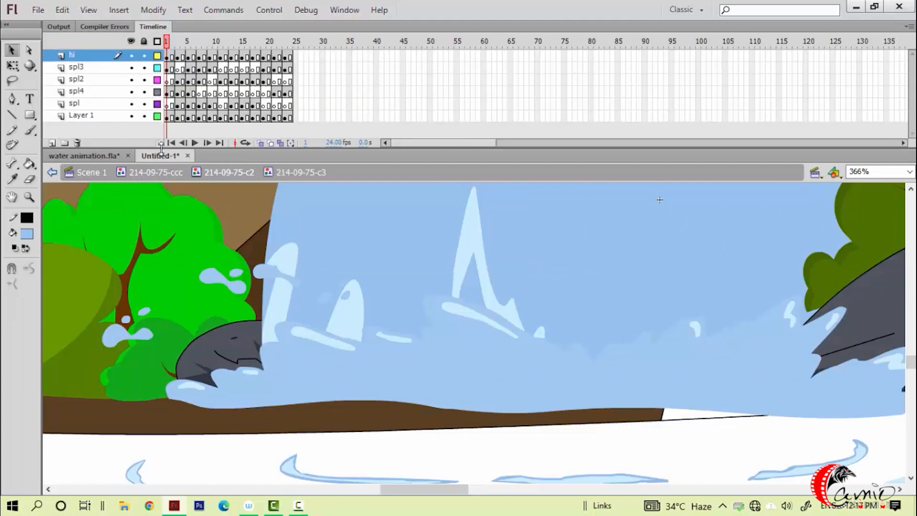
pyautogui.click(52, 143)
pyautogui.moveTo(131, 79); pyautogui.dragTo(131, 128)
# Activate the Brush tool and open the fill colour swatches for drawing on the new layer.
pyautogui.click(29, 130)
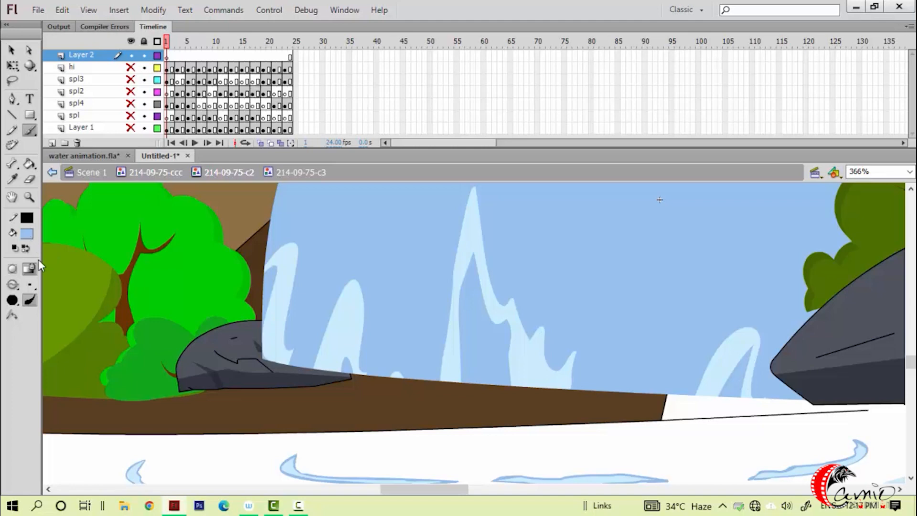
pyautogui.click(29, 235)
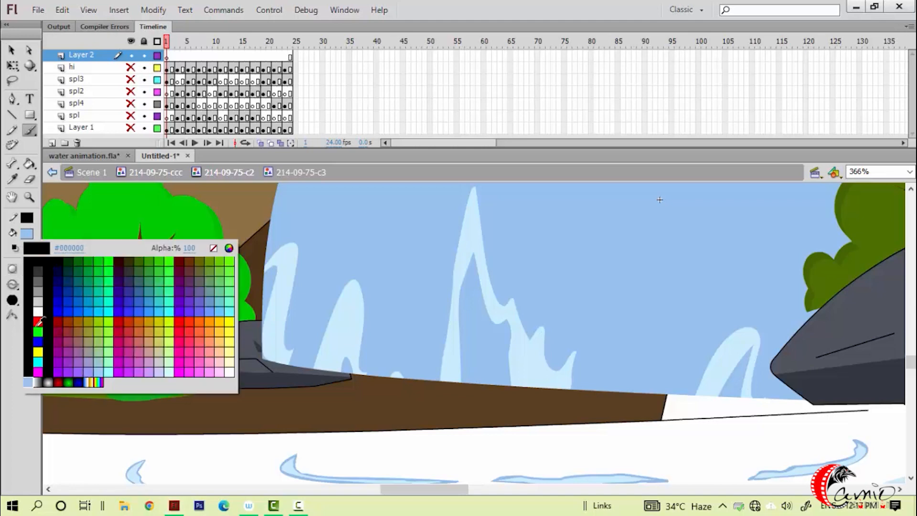